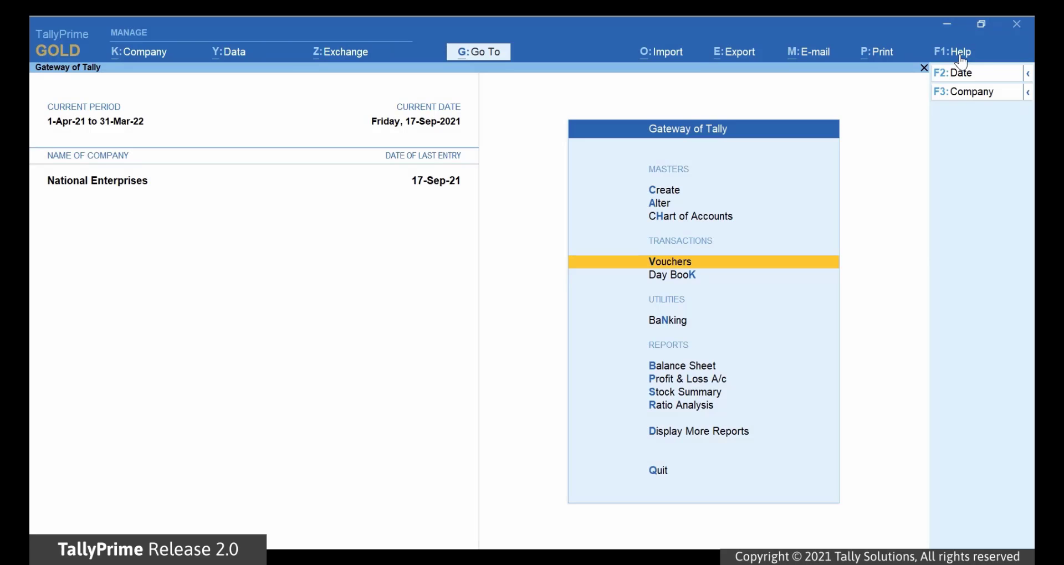
pyautogui.click(962, 58)
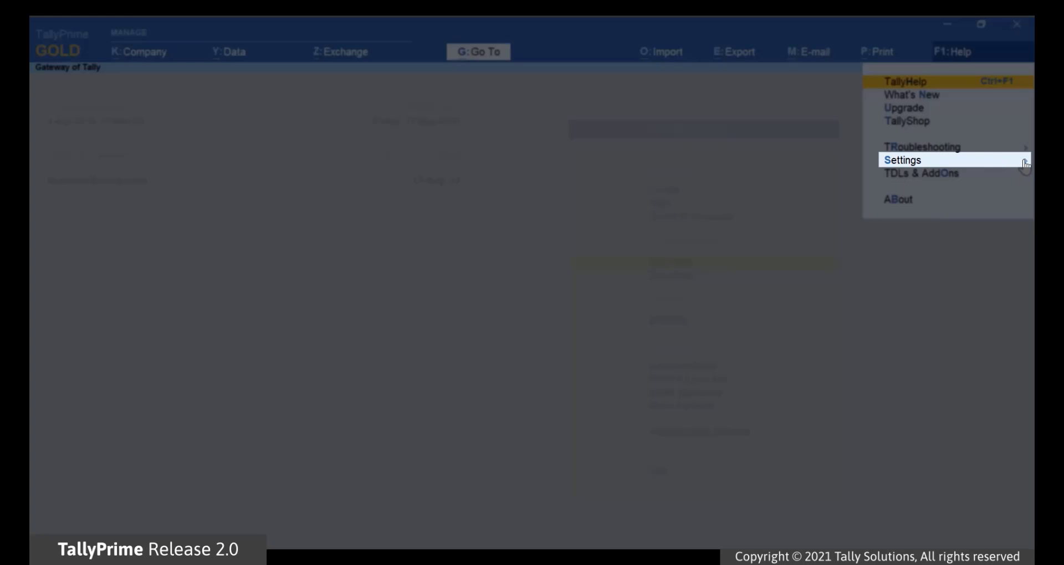
pyautogui.click(1024, 162)
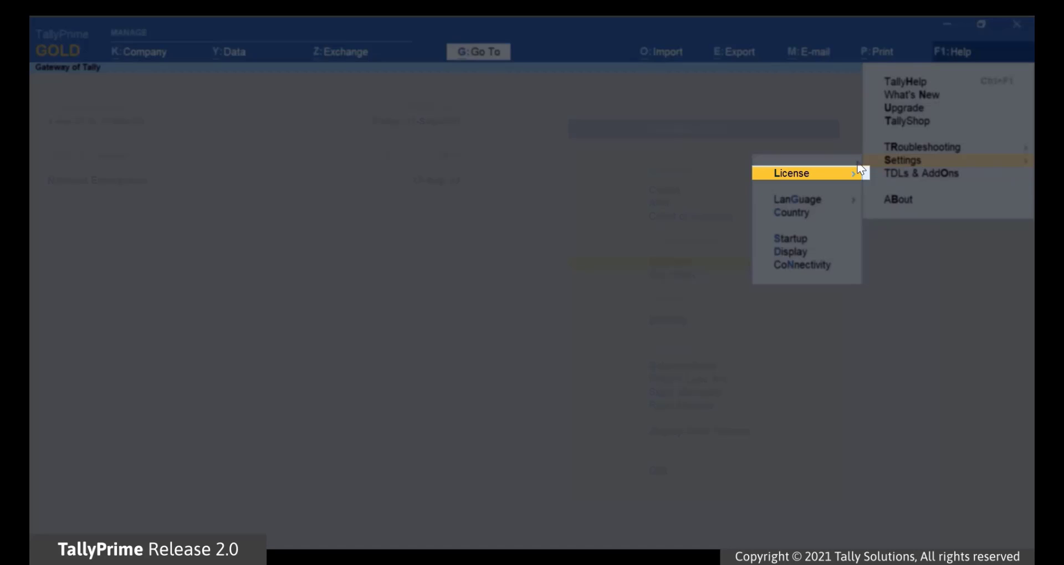
pyautogui.click(855, 176)
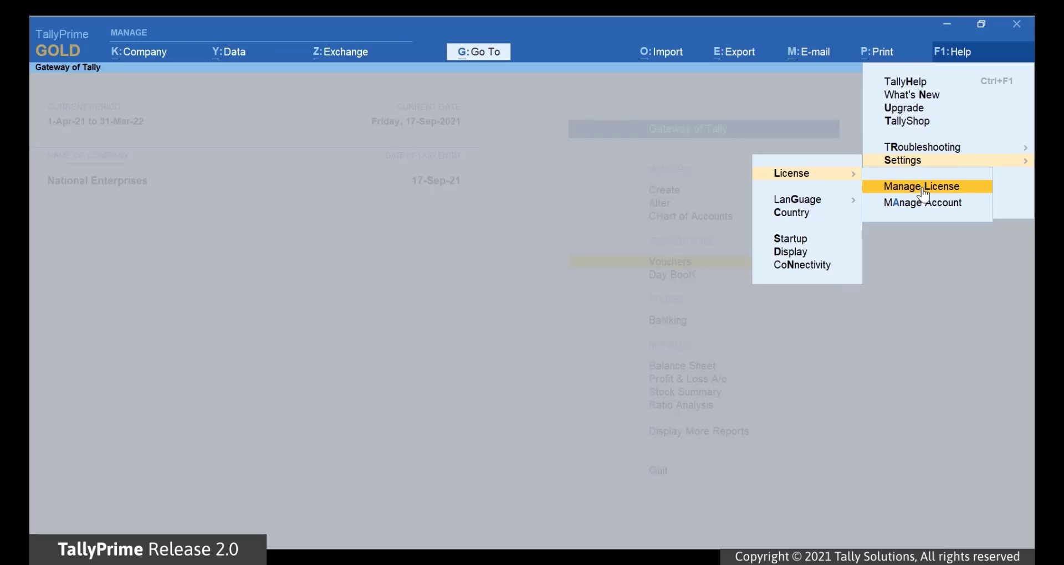
pyautogui.click(923, 188)
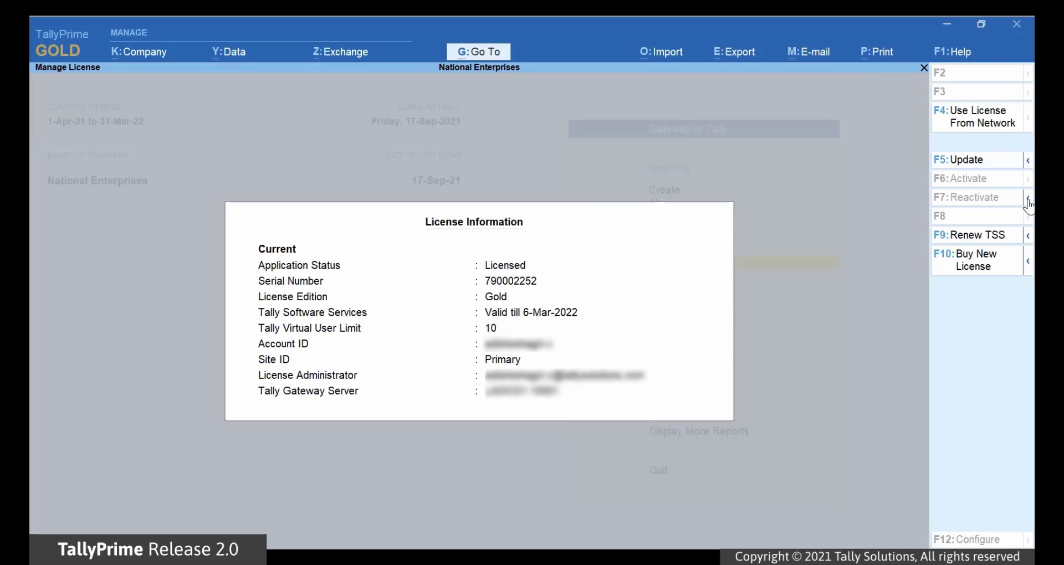
# Surrender the Gold license with administrator restart, Tally.NET ID and password, confirming Yes
pyautogui.click(1028, 198)
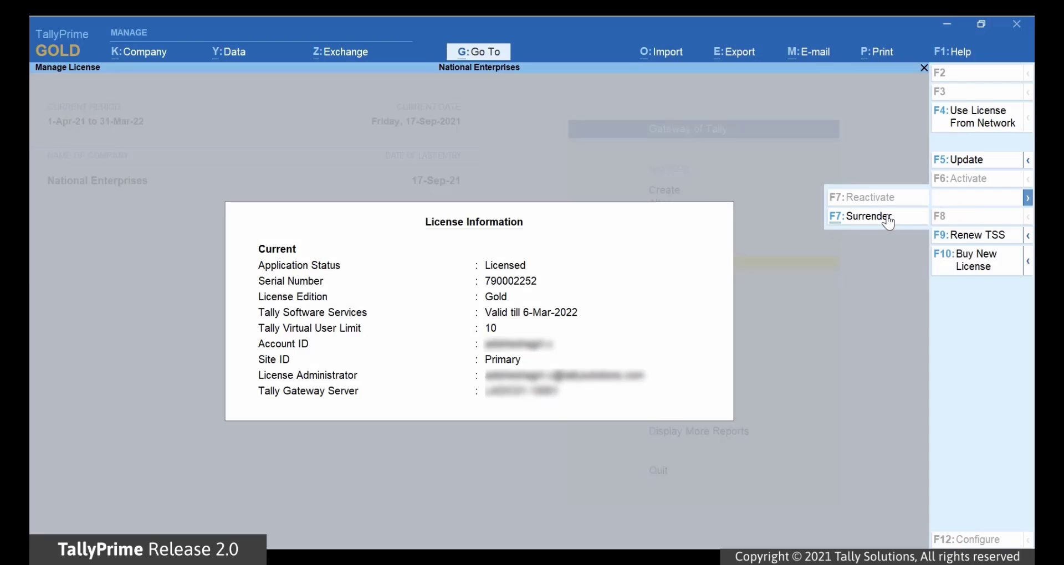
pyautogui.click(916, 217)
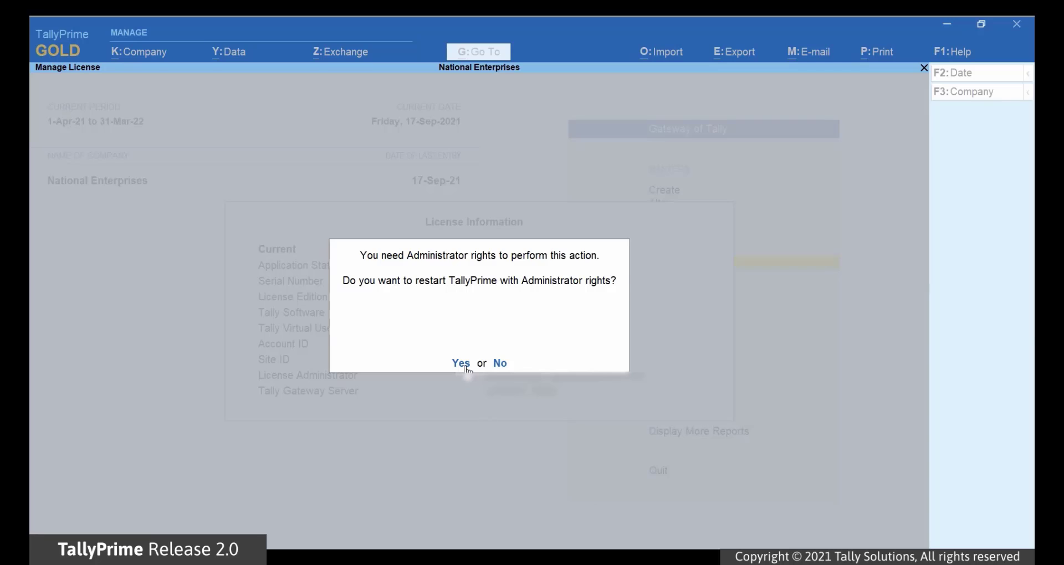
pyautogui.click(461, 364)
pyautogui.write('@gmail.com')
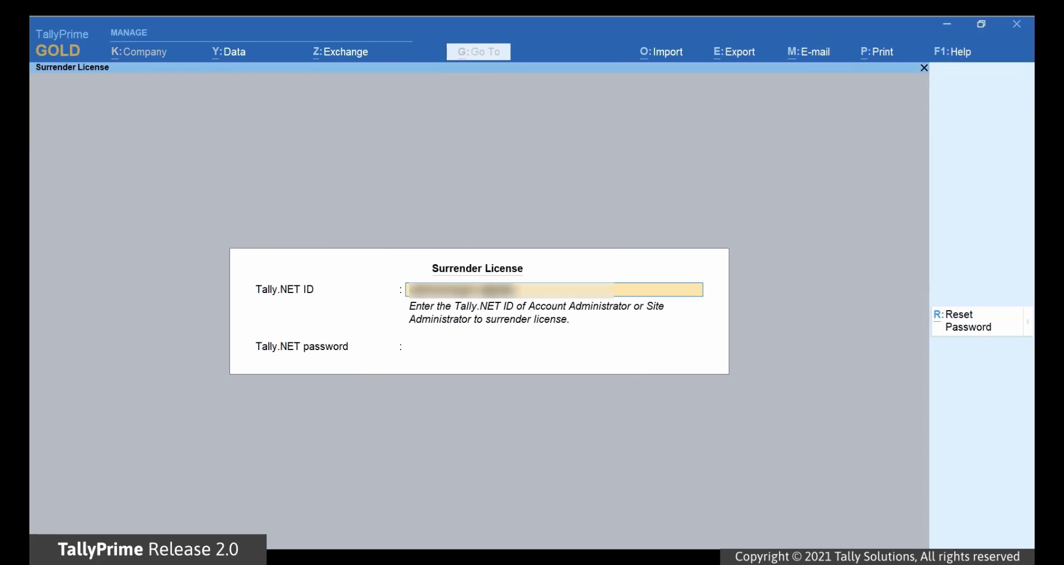
pyautogui.press('Return')
pyautogui.write('*********')
pyautogui.press('Return')
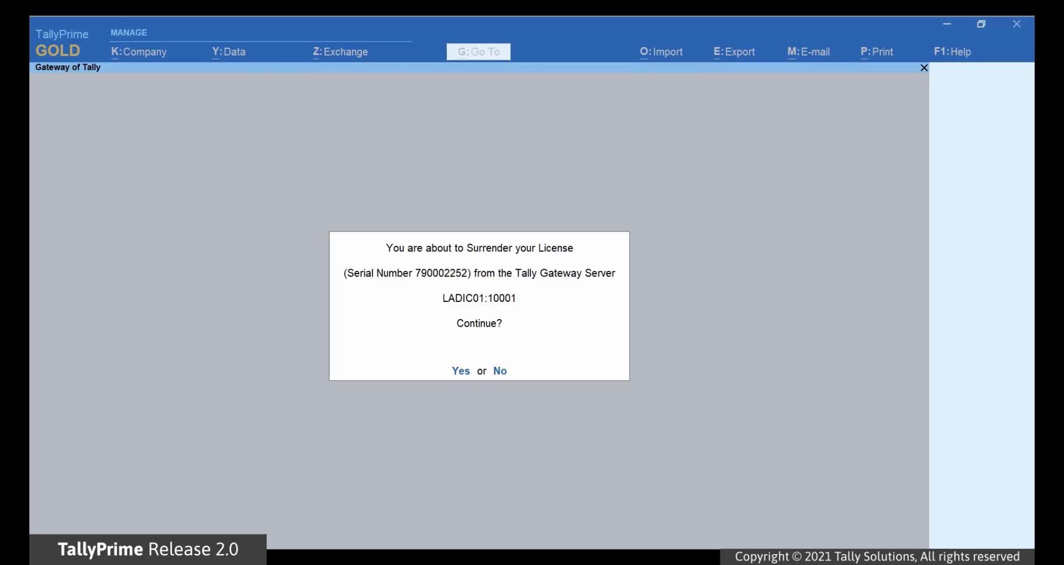
pyautogui.press('Return')
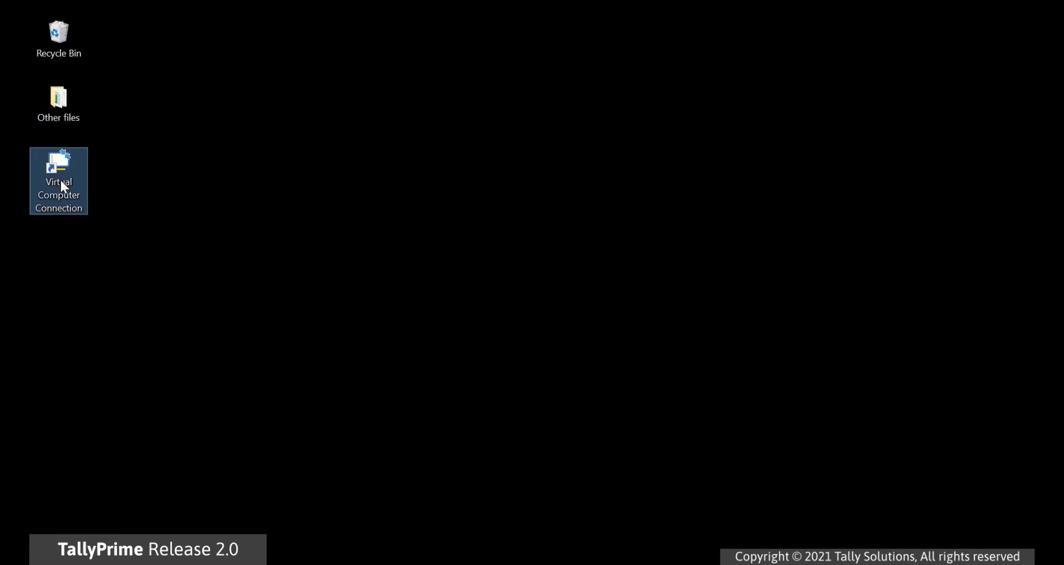
# Launch Virtual Computer Connection and sign in with the Tally.NET password and secure PIN
pyautogui.doubleClick(55, 192)
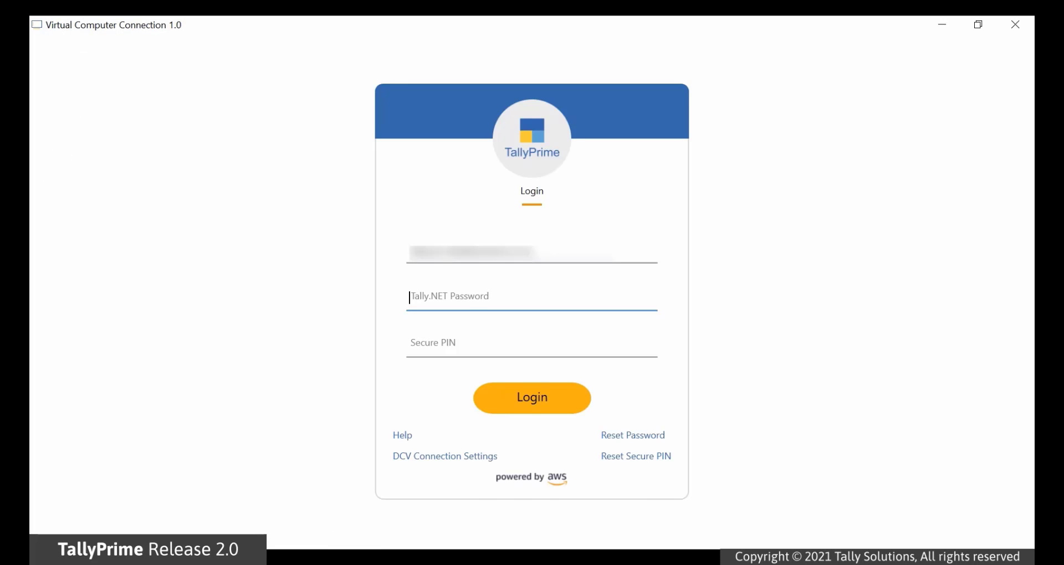
pyautogui.write('********')
pyautogui.press('Tab')
pyautogui.write('******')
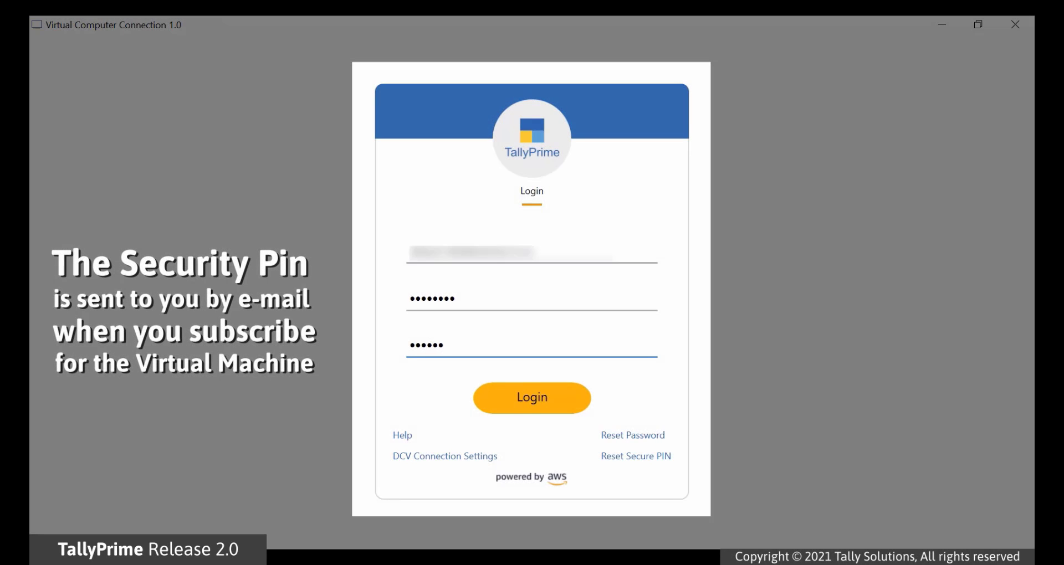
pyautogui.press('Return')
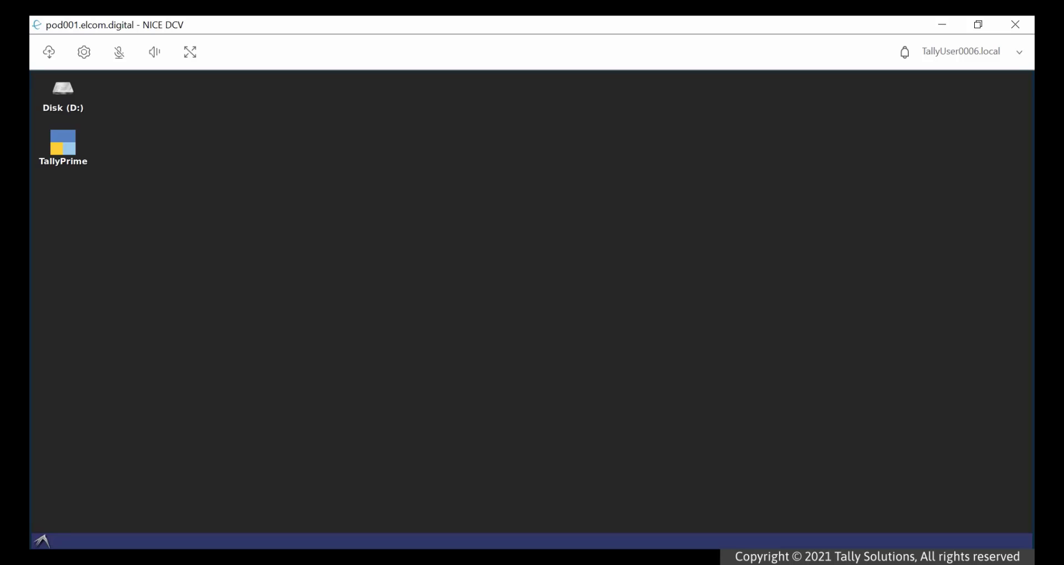
# Start TallyPrime on the VM and reactivate the existing license with Tally.NET credentials
pyautogui.doubleClick(71, 156)
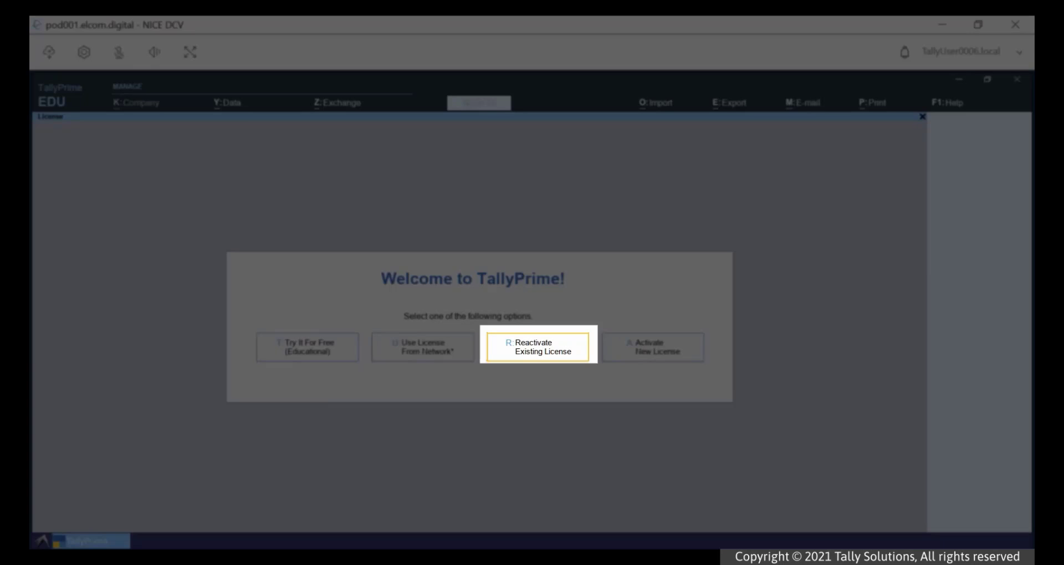
pyautogui.write('ra')
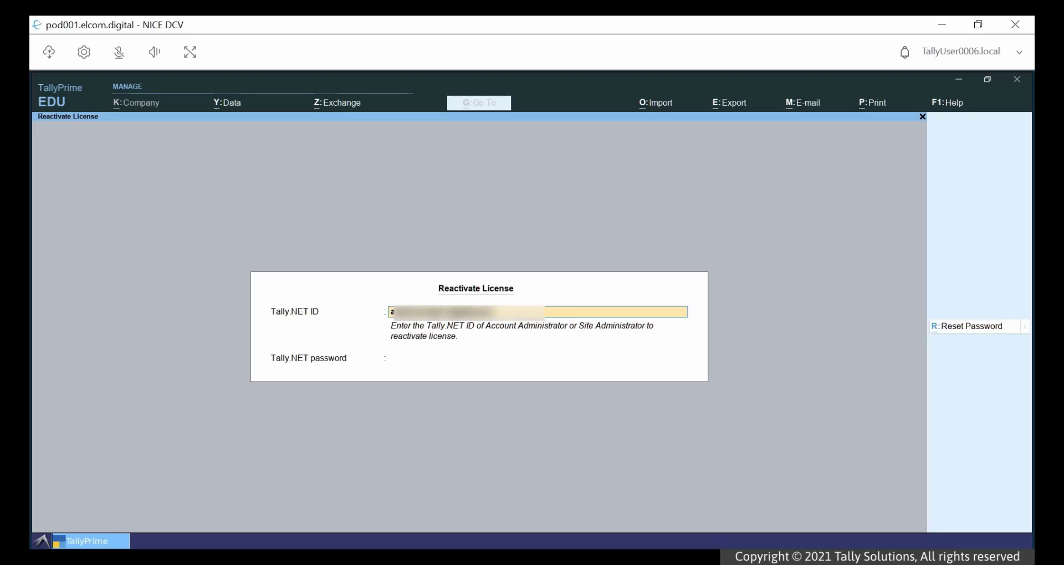
pyautogui.press('Return')
pyautogui.write('*********')
pyautogui.press('Return')
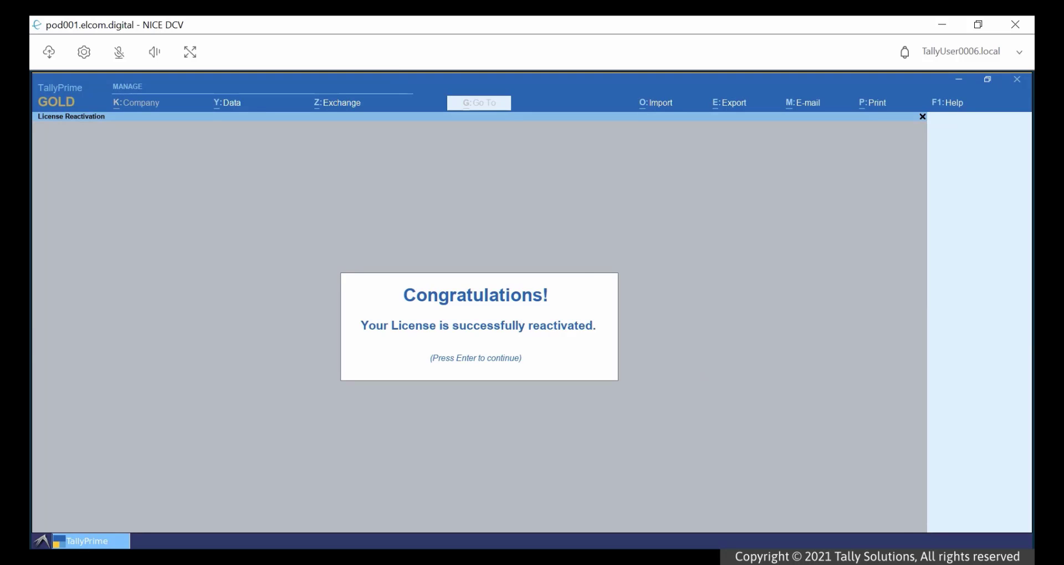
pyautogui.press('Return')
# Check the license under F1: Help > Settings > License
pyautogui.press('F1')
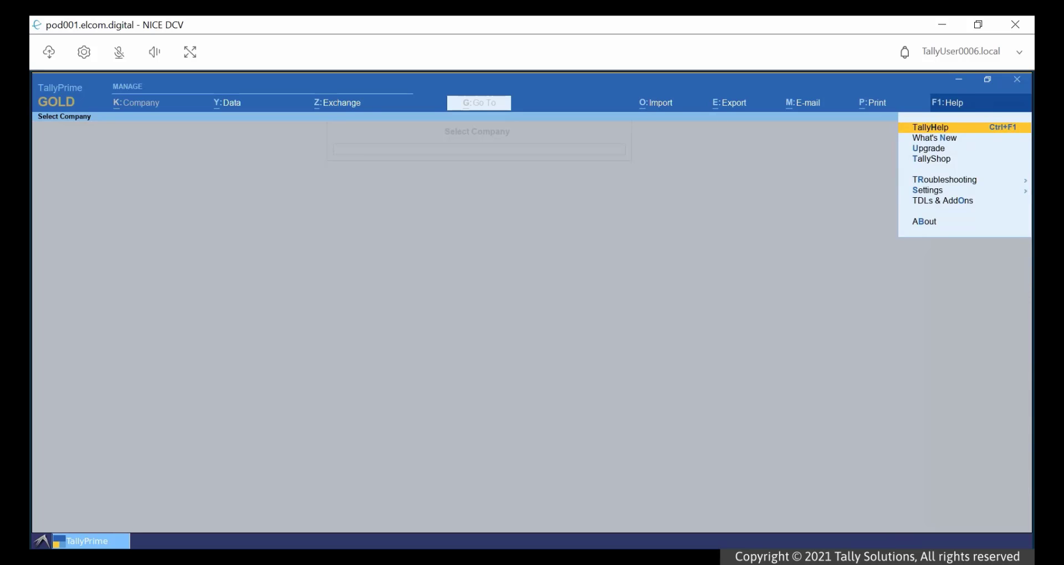
pyautogui.press('Down')
pyautogui.press('Down')
pyautogui.press('Down')
pyautogui.press('Down')
pyautogui.press('Down')
pyautogui.press('Return')
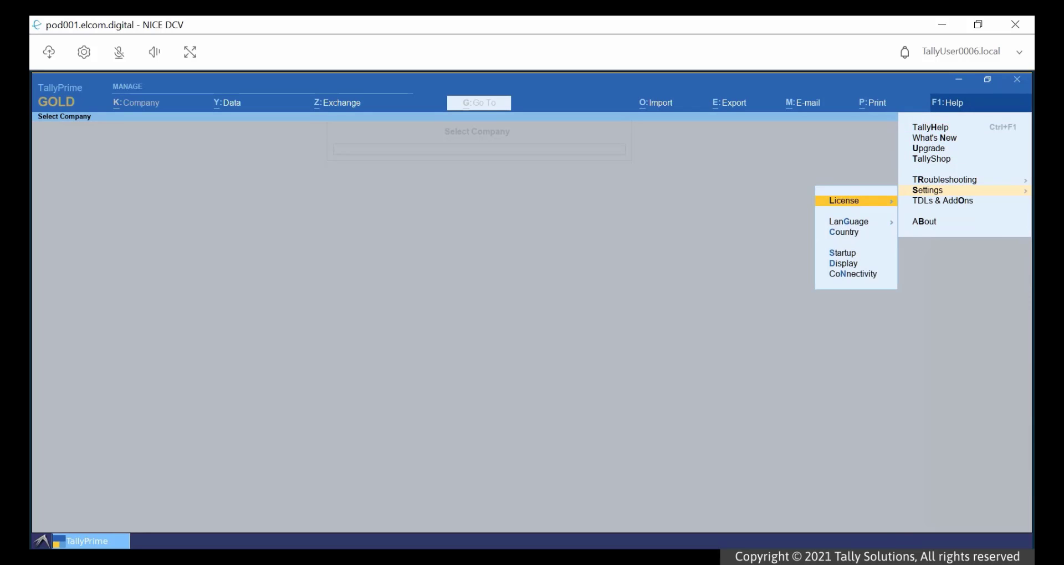
pyautogui.press('Return')
pyautogui.press('Return')
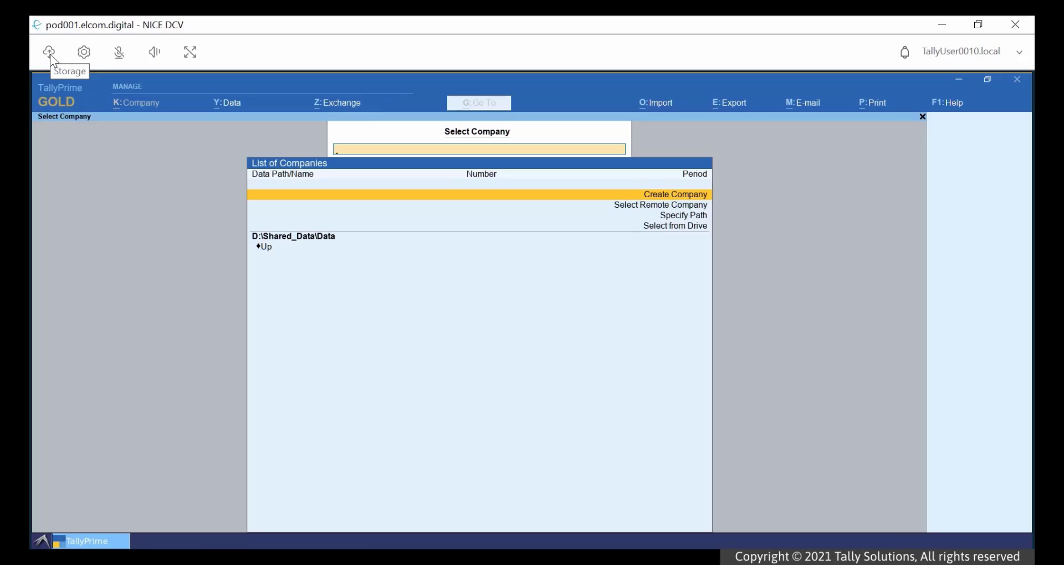
# Upload TBK900_10088.001 into Shared_Data\Data in the DCV file storage
pyautogui.click(50, 56)
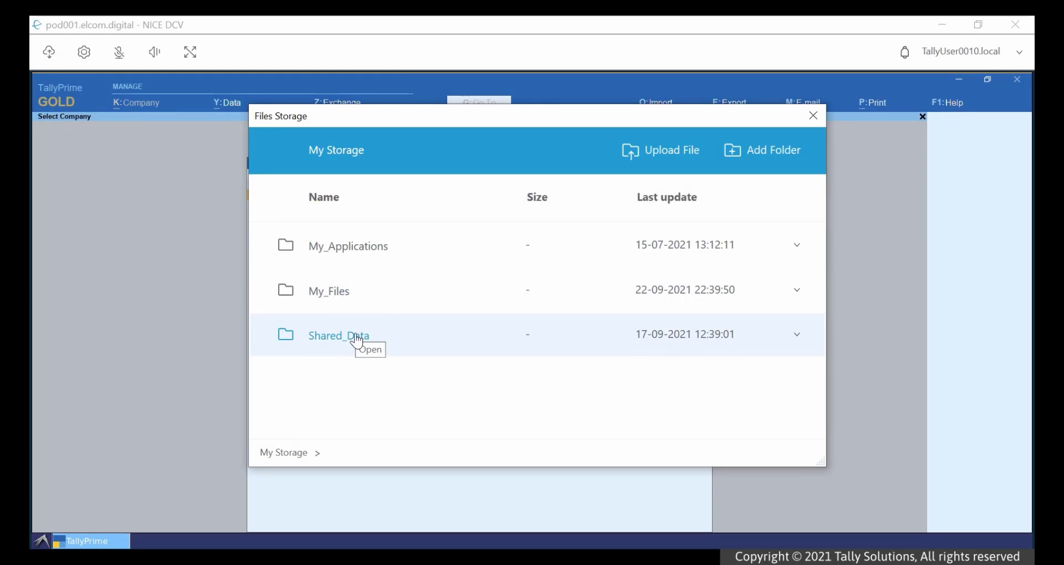
pyautogui.click(358, 342)
pyautogui.click(322, 292)
pyautogui.click(670, 154)
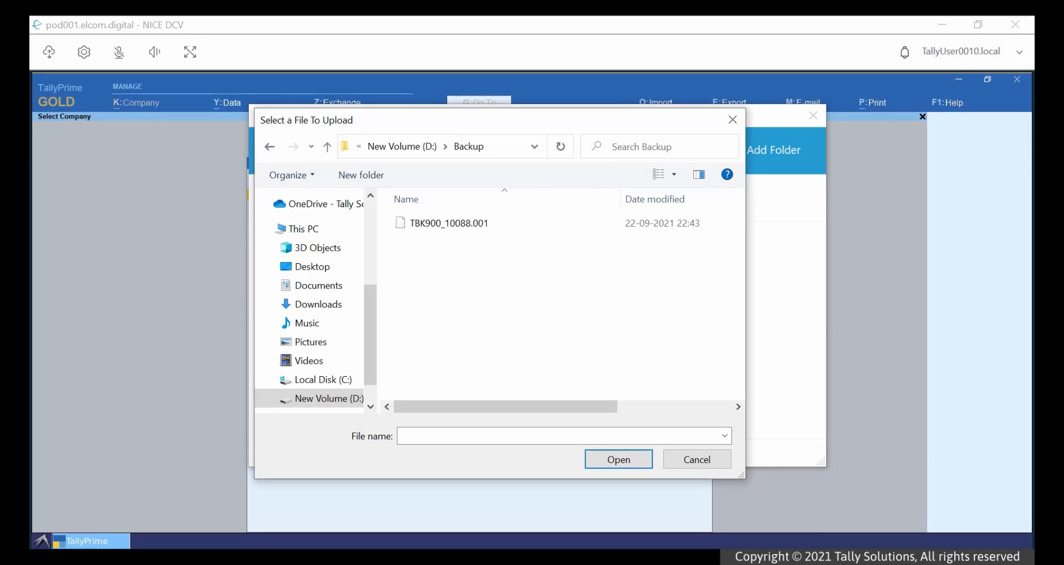
pyautogui.click(474, 224)
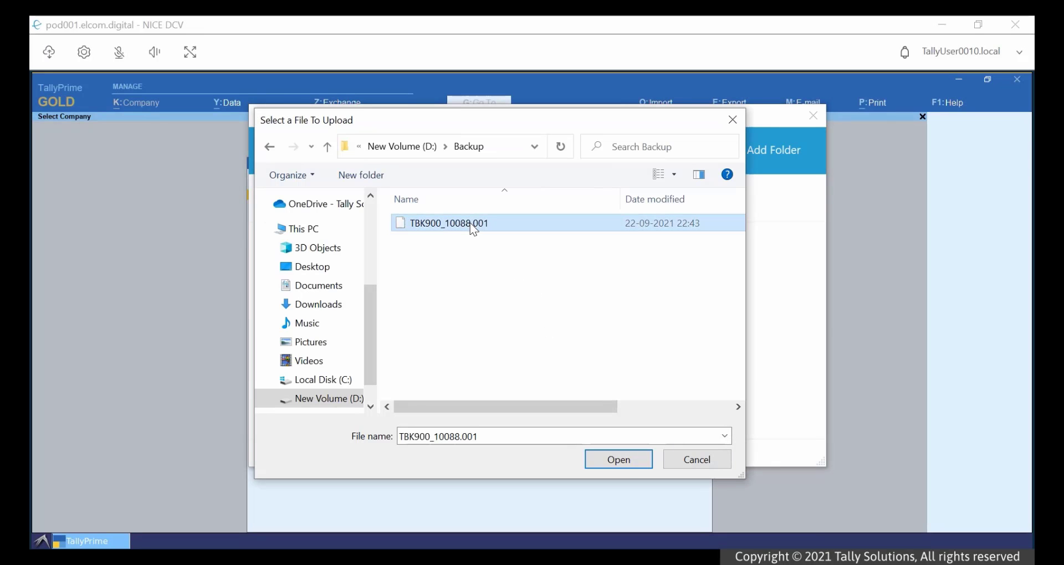
pyautogui.click(628, 466)
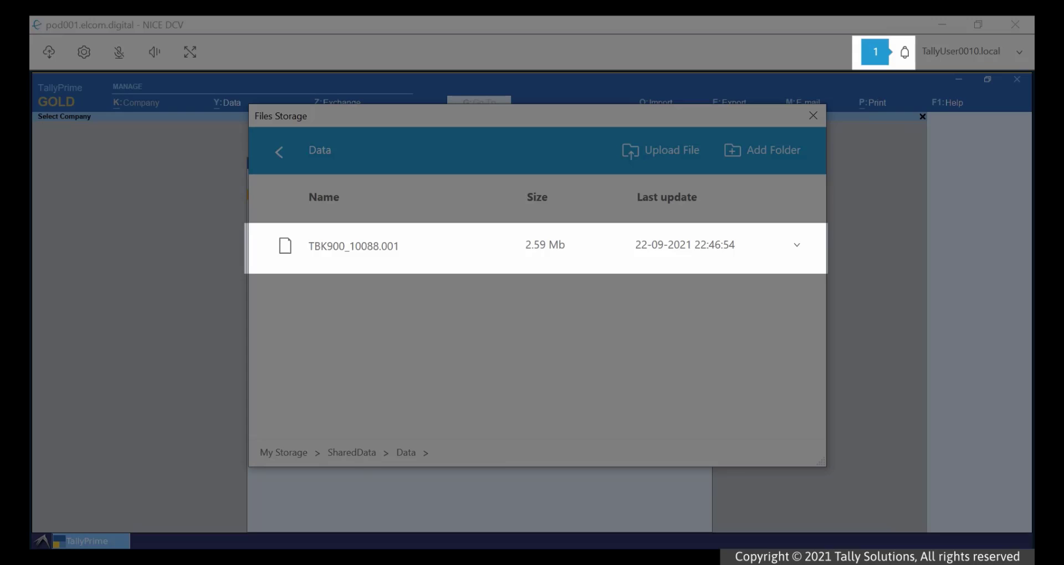
# Select National Enterprises in Restore Companies for D:\Shared_Data\Data
pyautogui.click(813, 116)
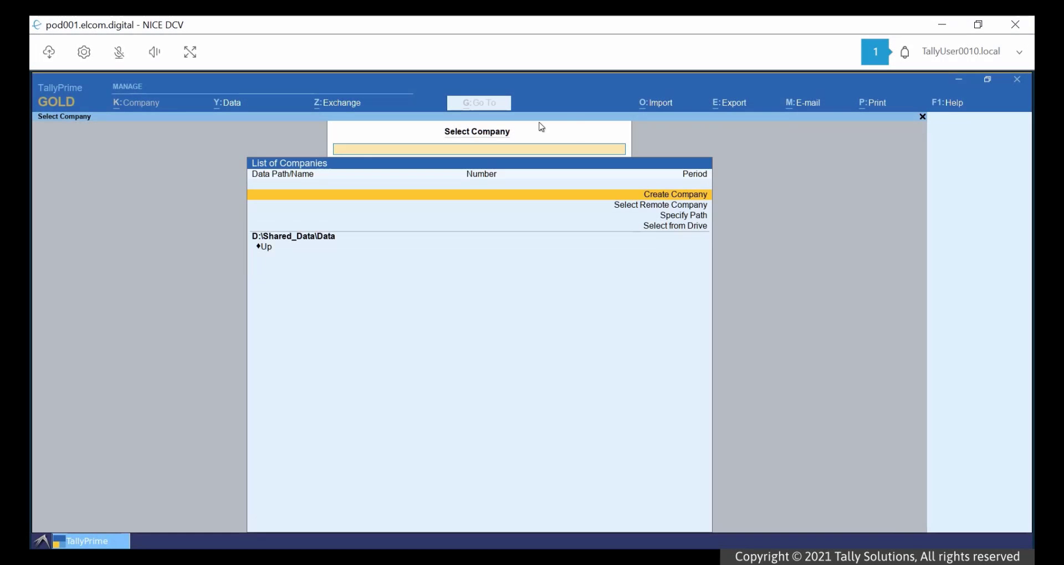
pyautogui.click(228, 103)
pyautogui.click(254, 156)
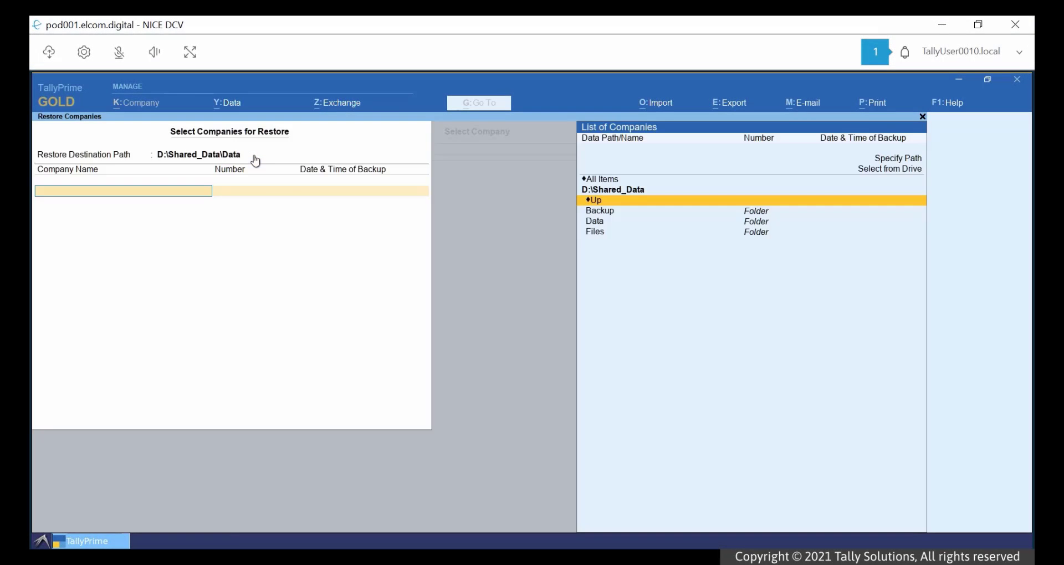
pyautogui.press('Down')
pyautogui.press('Return')
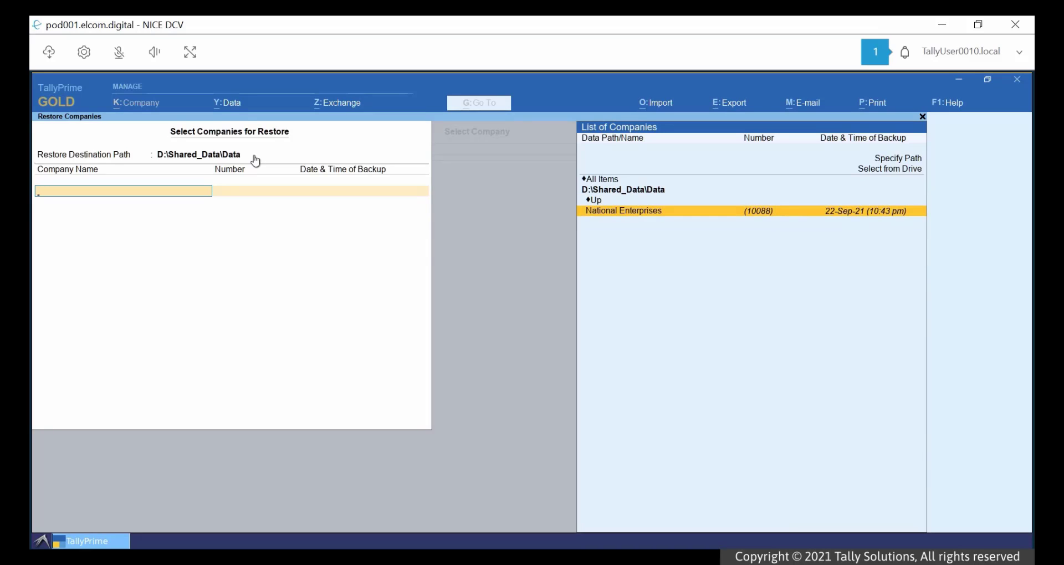
pyautogui.press('Return')
pyautogui.press('Return')
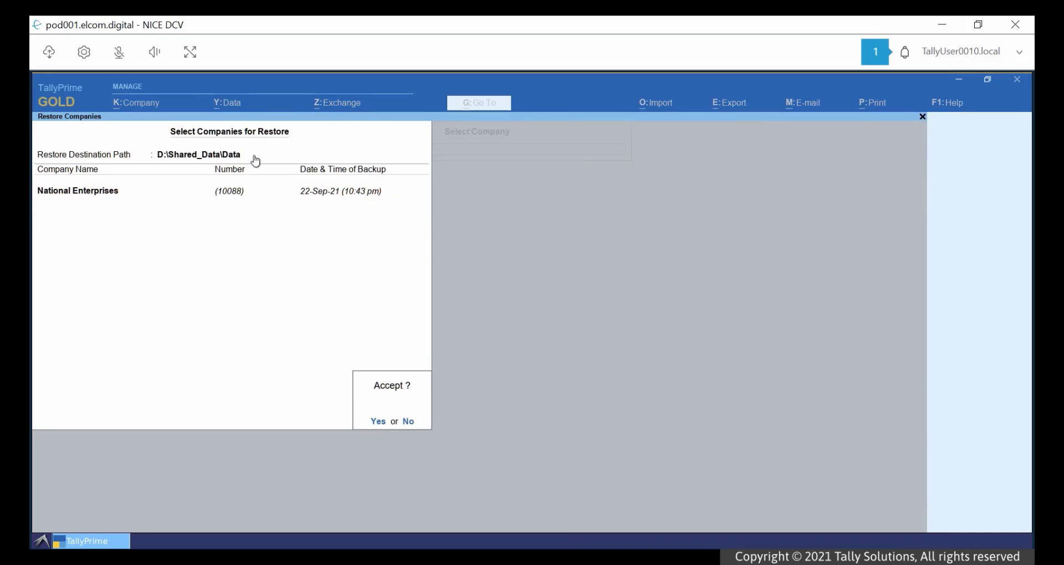
pyautogui.press('Return')
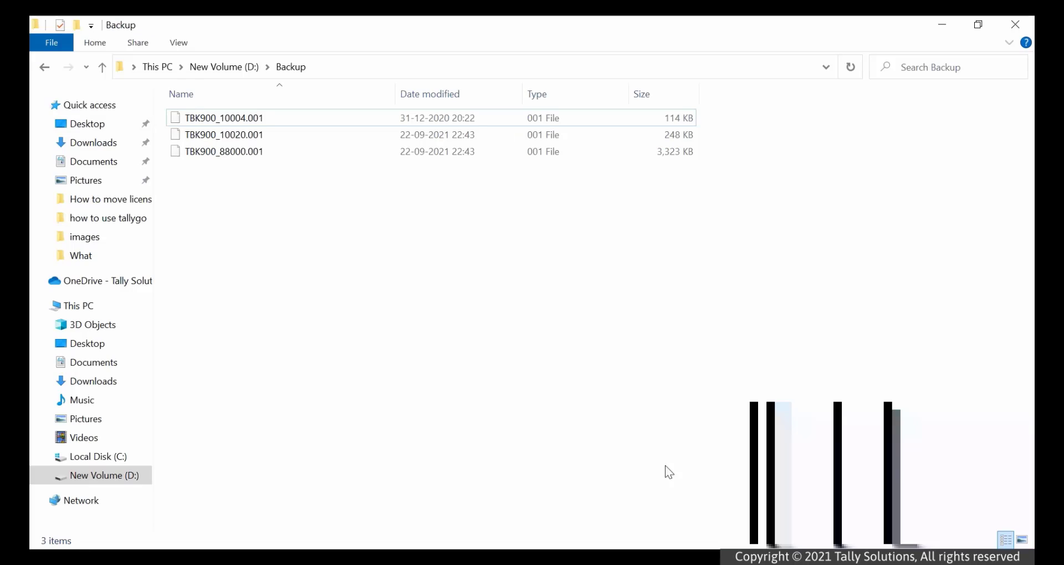
# Compress the three TBK900 backup files into Backup.zip with 7-Zip
pyautogui.moveTo(258, 113); pyautogui.dragTo(249, 154)
pyautogui.rightClick(249, 154)
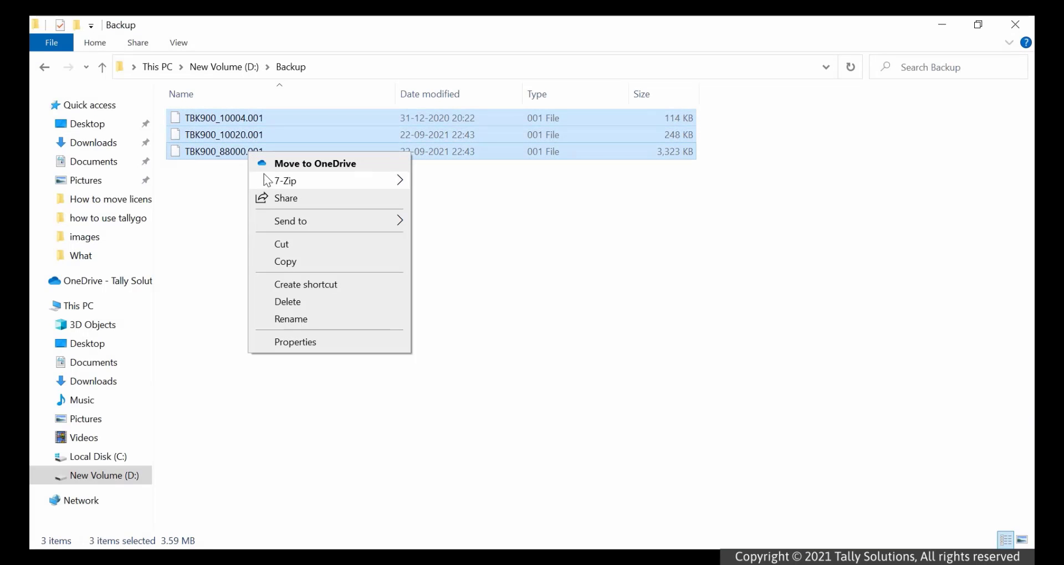
pyautogui.moveTo(284, 181)
pyautogui.click(515, 318)
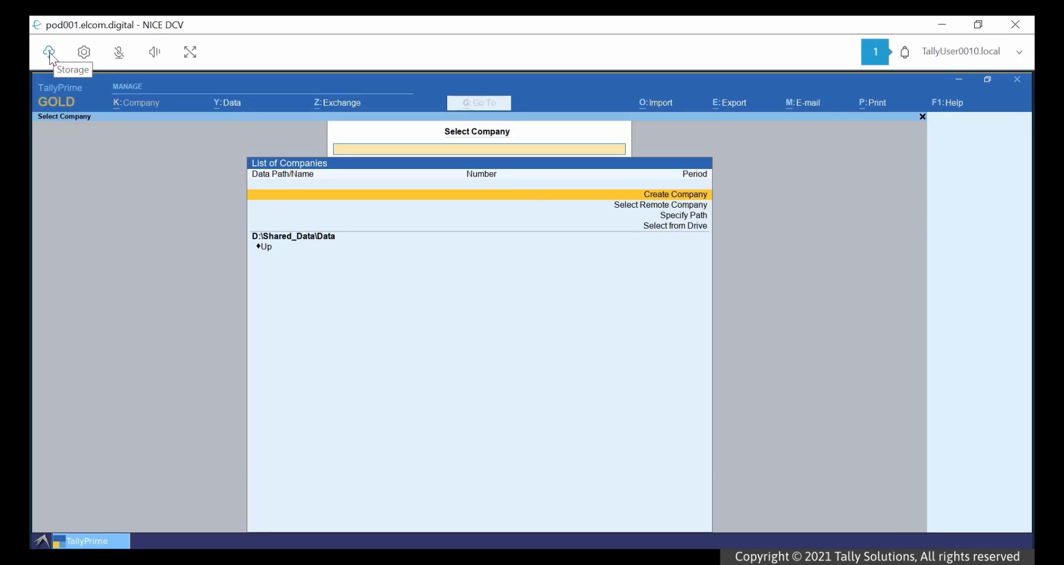
# Upload Backup.zip from D:\Backup into the VM's SharedData\Data storage
pyautogui.click(49, 54)
pyautogui.click(653, 155)
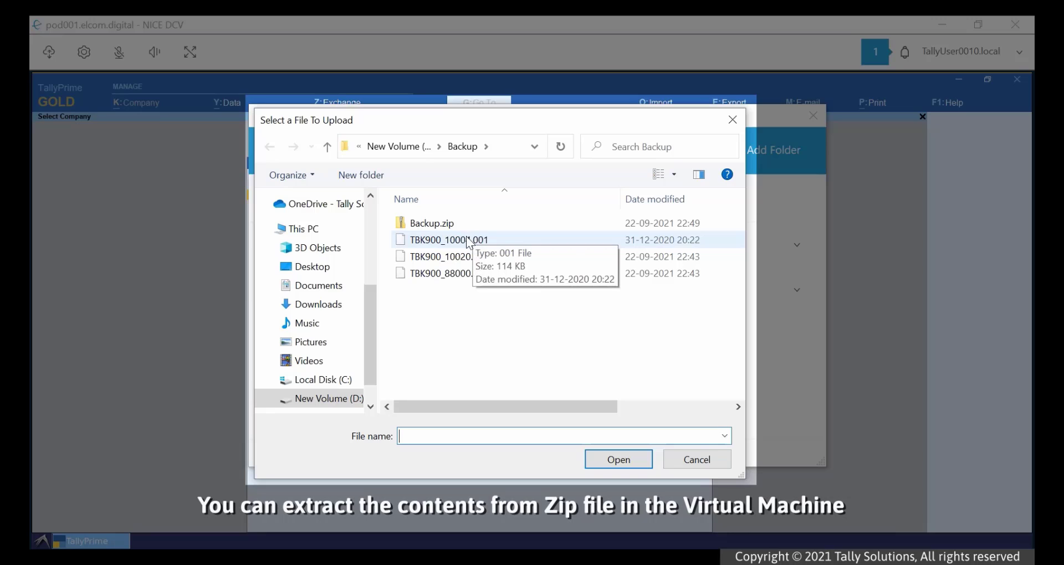
pyautogui.click(433, 223)
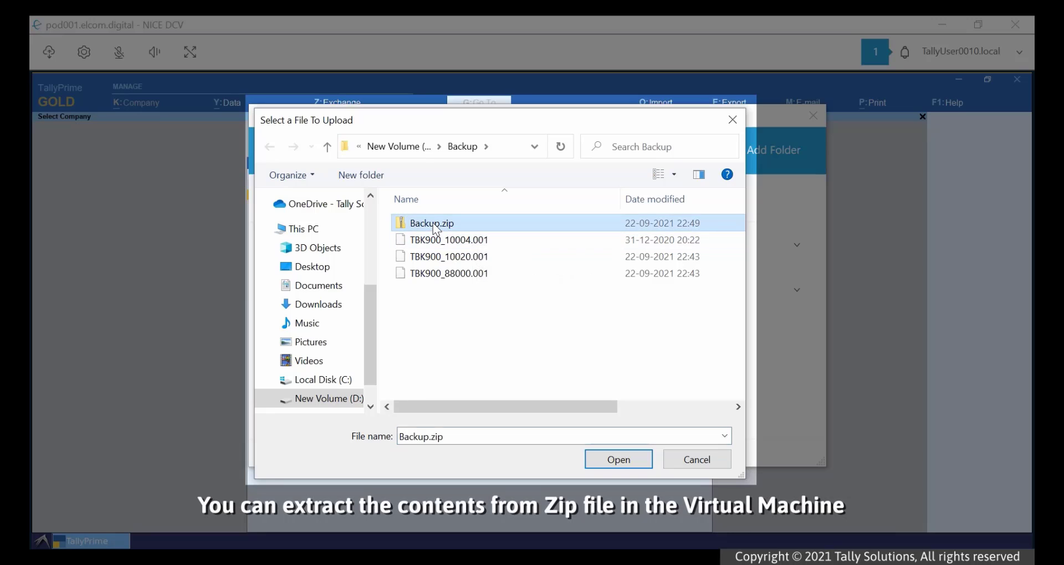
pyautogui.click(618, 465)
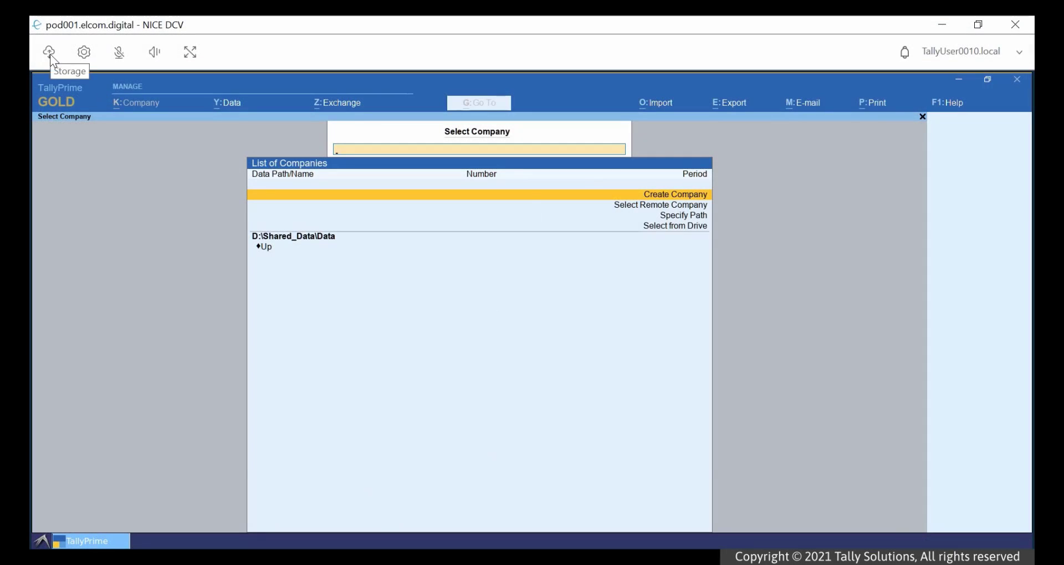
# Upload invoice customisation.tcp into My_Applications\TallyPrime in the DCV file storage
pyautogui.click(55, 51)
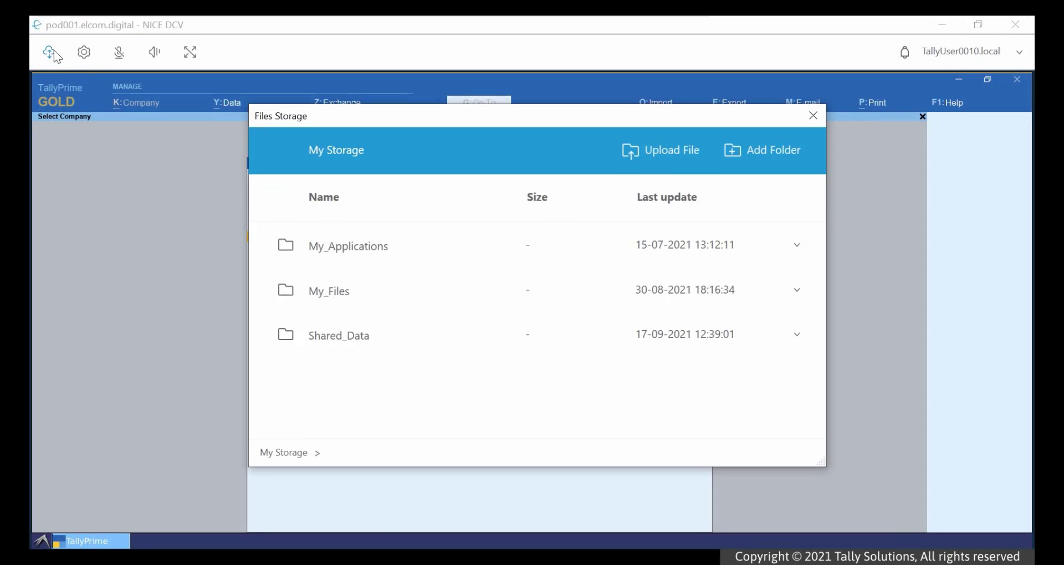
pyautogui.click(349, 246)
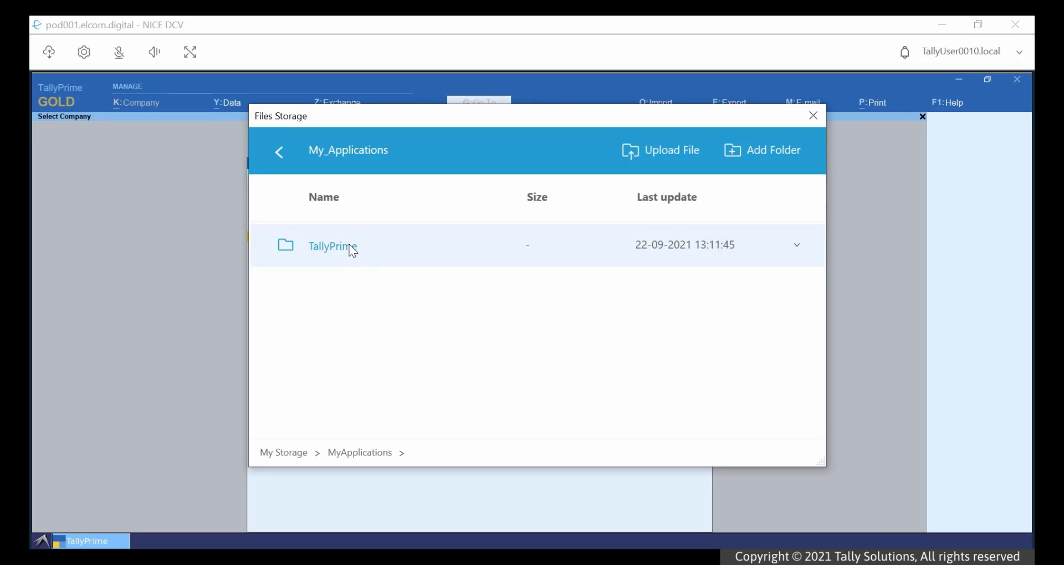
pyautogui.click(352, 250)
pyautogui.click(668, 154)
pyautogui.click(515, 291)
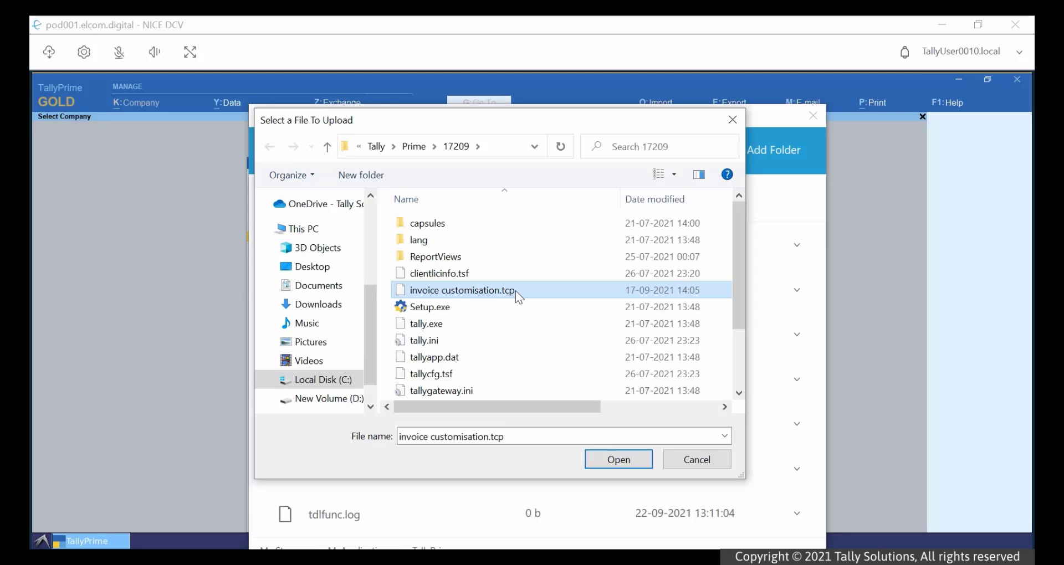
pyautogui.click(629, 460)
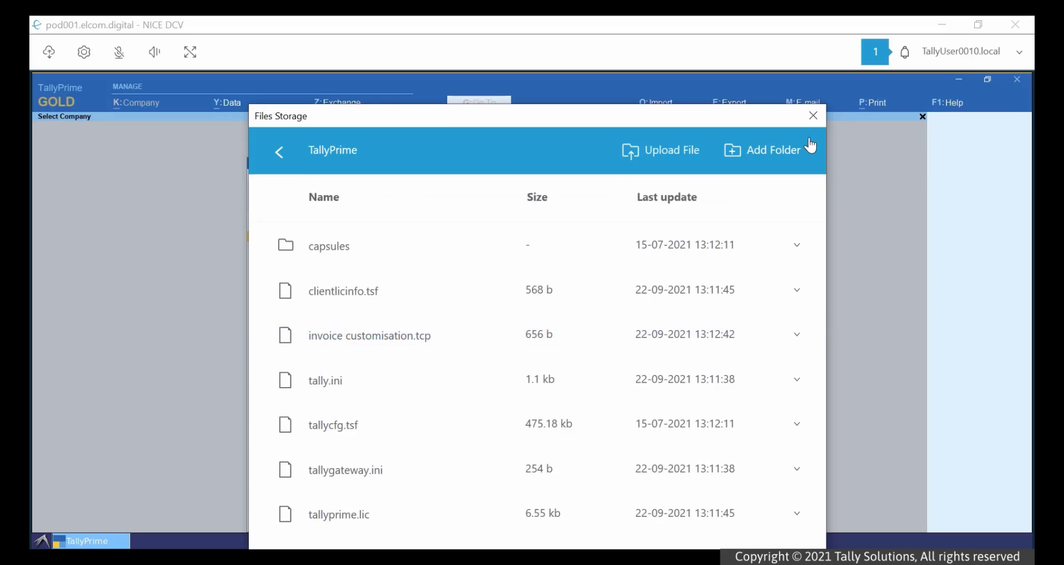
pyautogui.click(812, 116)
# Add invoice customisation.tcp as a local TDL via TDLs & AddOns > Manage Local TDLs
pyautogui.click(937, 105)
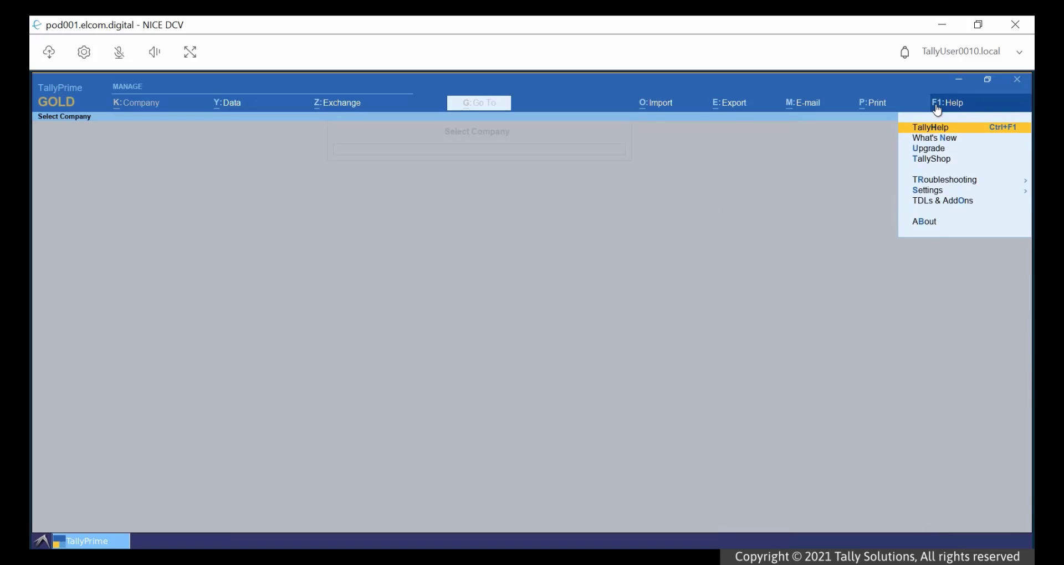
pyautogui.click(945, 202)
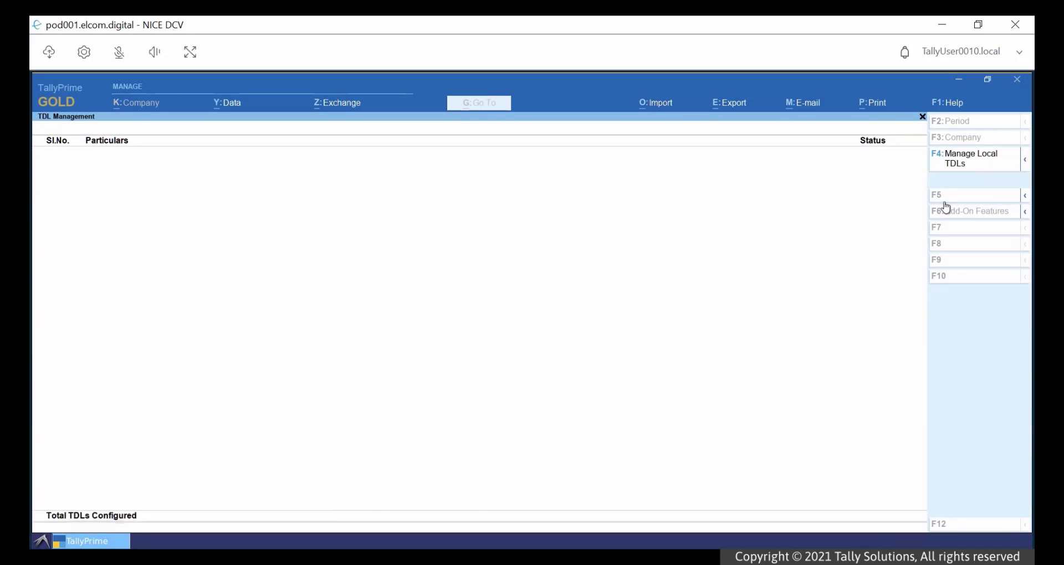
pyautogui.click(971, 165)
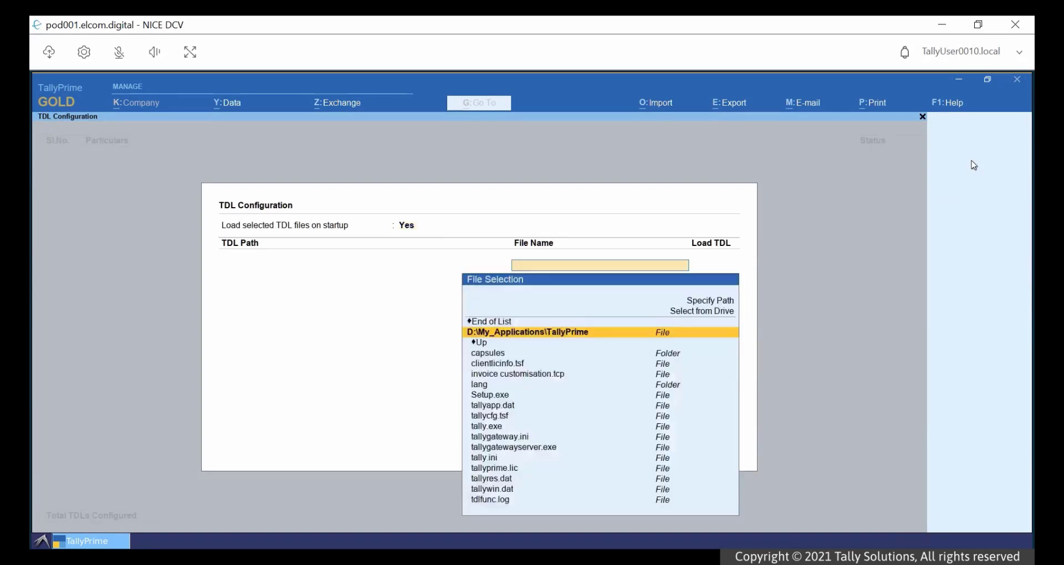
pyautogui.press('Down')
pyautogui.press('Down')
pyautogui.press('Down')
pyautogui.press('Down')
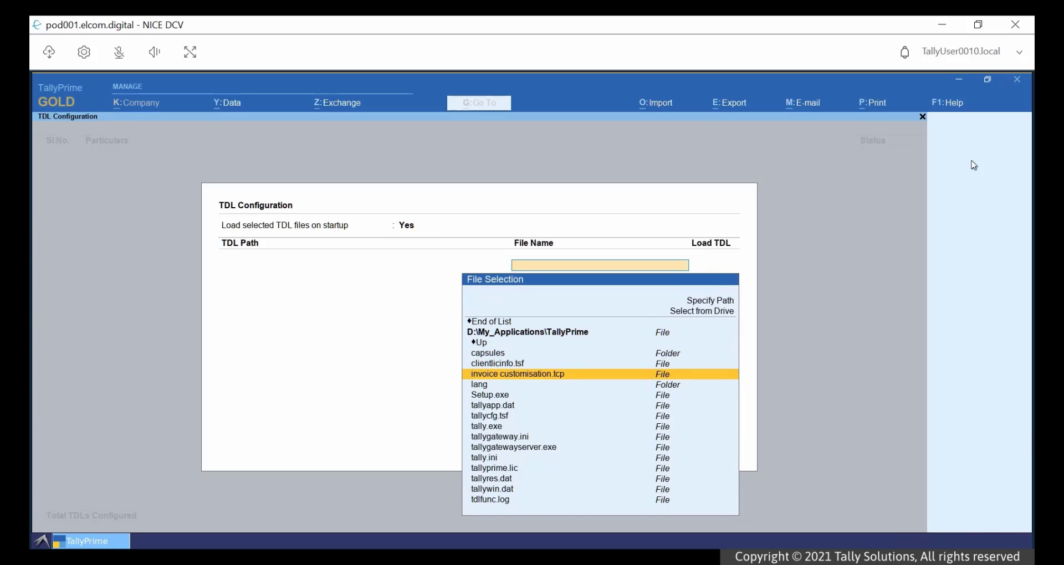
pyautogui.press('Return')
pyautogui.press('Return')
pyautogui.press('Return')
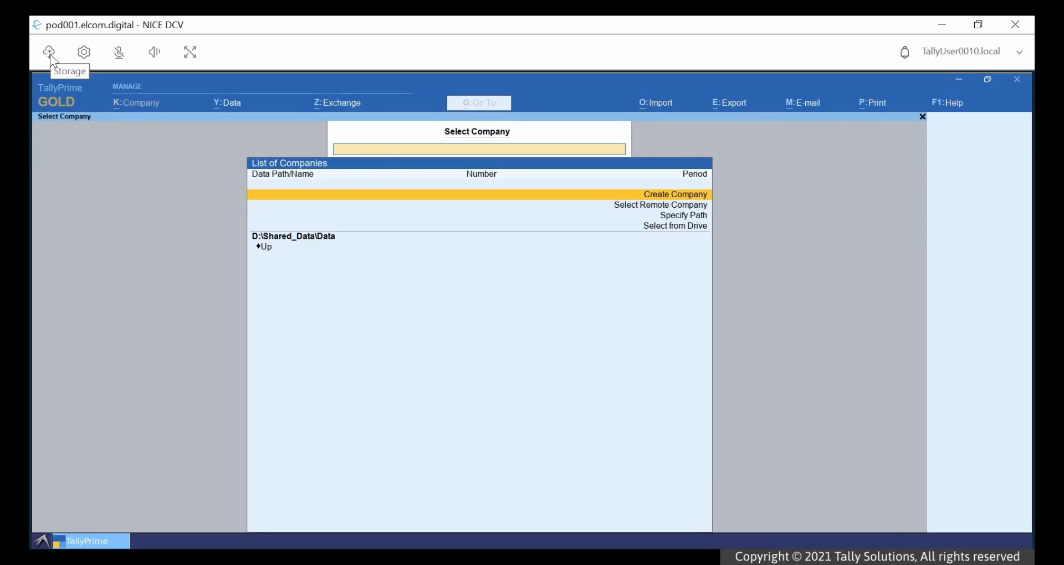
# Upload tallycfg.tsf into My_Files\Import in the DCV file storage
pyautogui.click(49, 53)
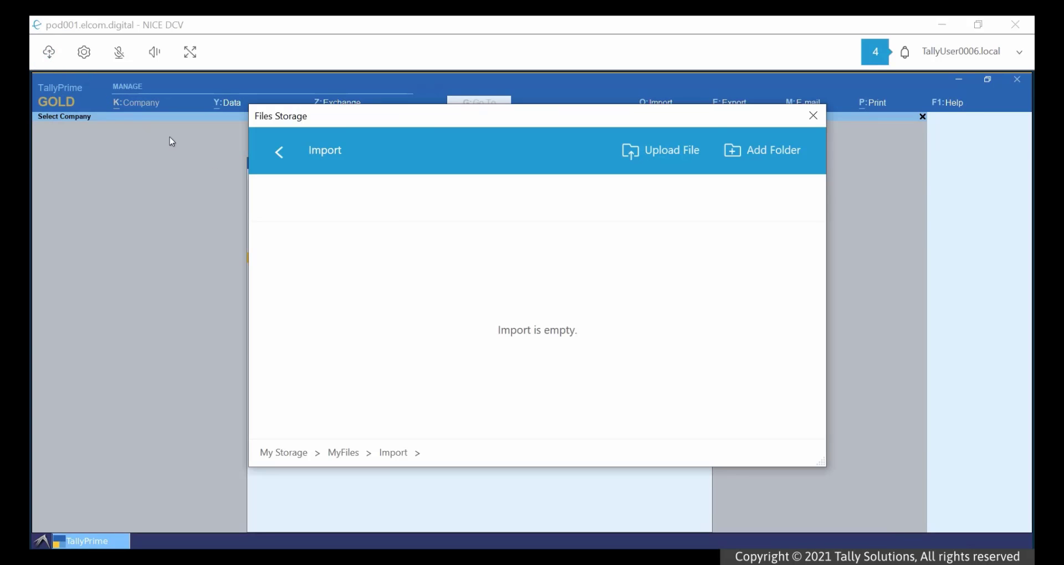
pyautogui.click(662, 159)
pyautogui.click(451, 374)
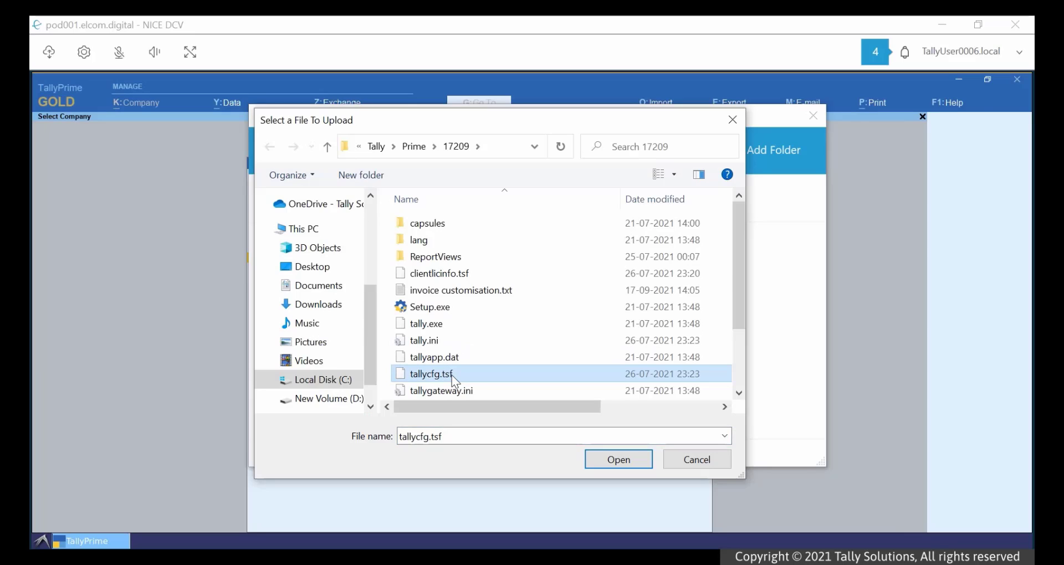
pyautogui.click(646, 461)
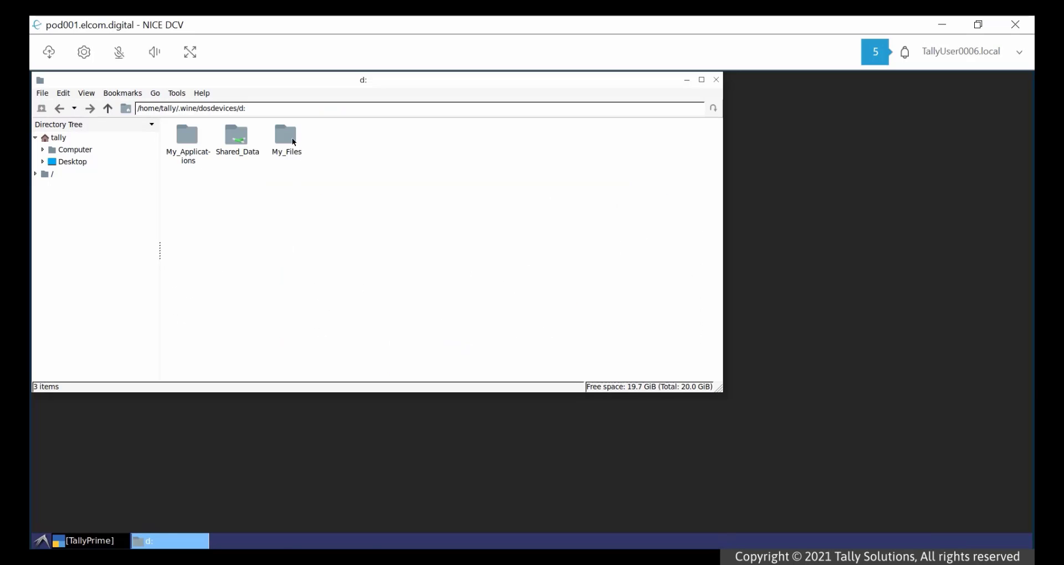
# Copy the uploaded tallycfg.tsf from My_Files/Import
pyautogui.doubleClick(293, 142)
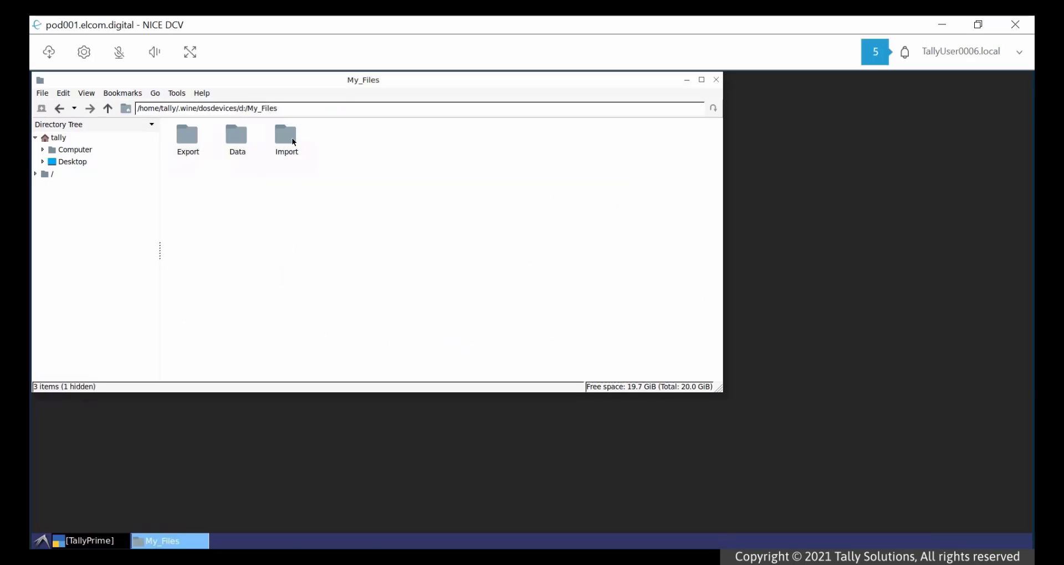
pyautogui.doubleClick(293, 142)
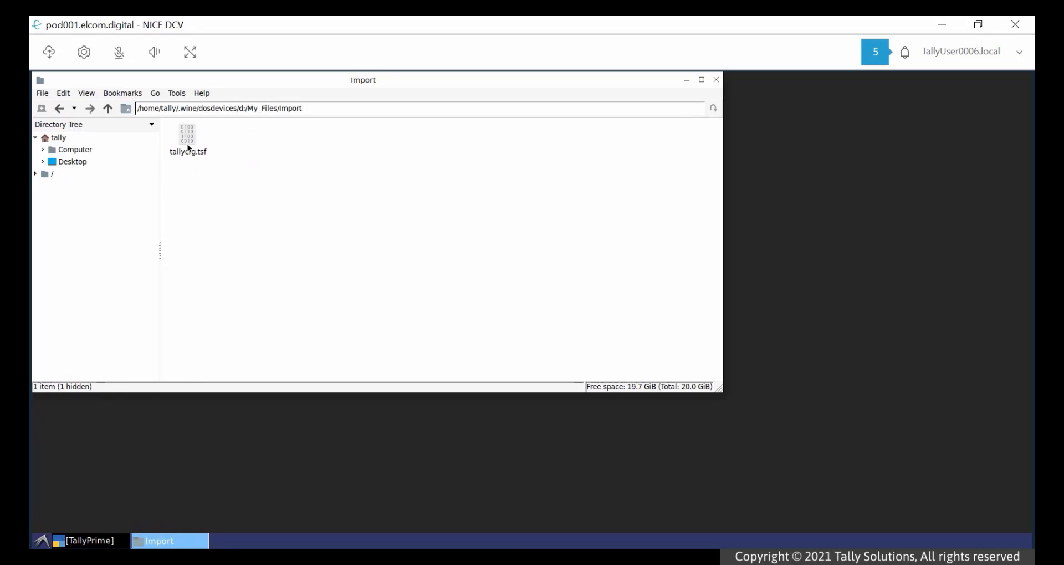
pyautogui.rightClick(188, 148)
pyautogui.click(216, 200)
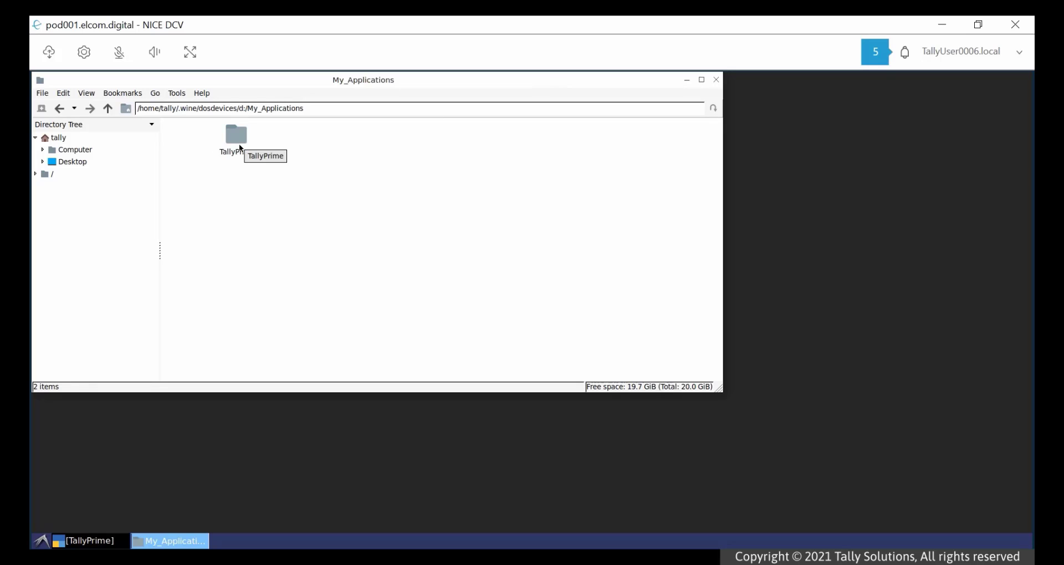
# In My_Applications/TallyPrime, trash the old tallycfg.tsf and paste the uploaded copy
pyautogui.doubleClick(238, 141)
pyautogui.rightClick(634, 149)
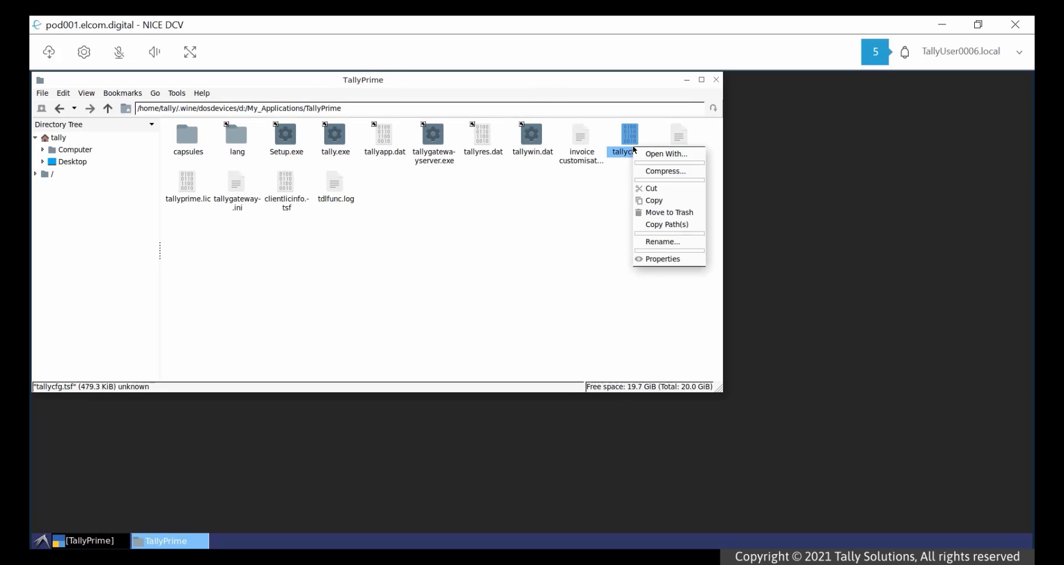
pyautogui.click(669, 214)
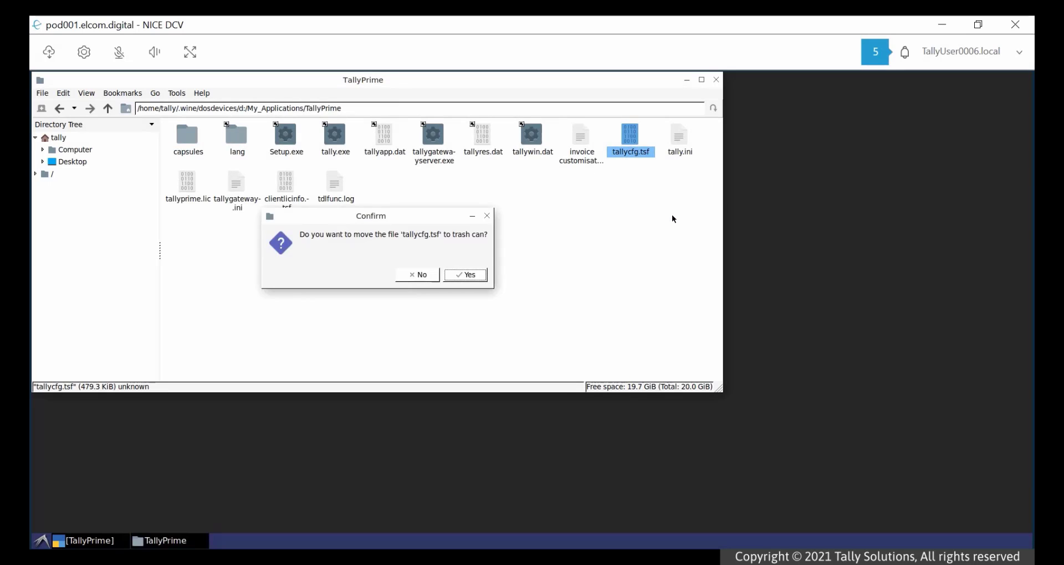
pyautogui.click(476, 276)
pyautogui.rightClick(470, 242)
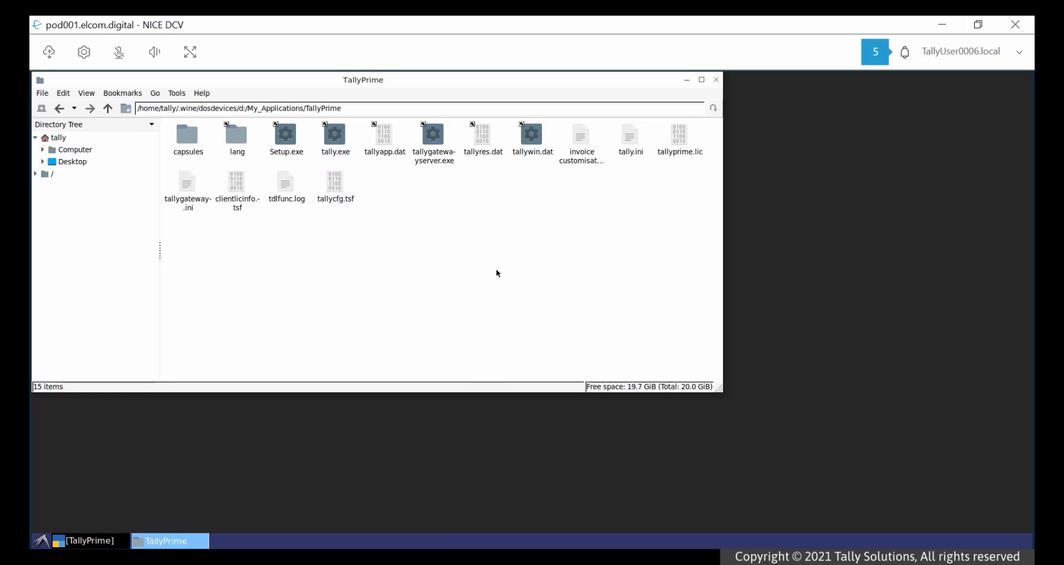